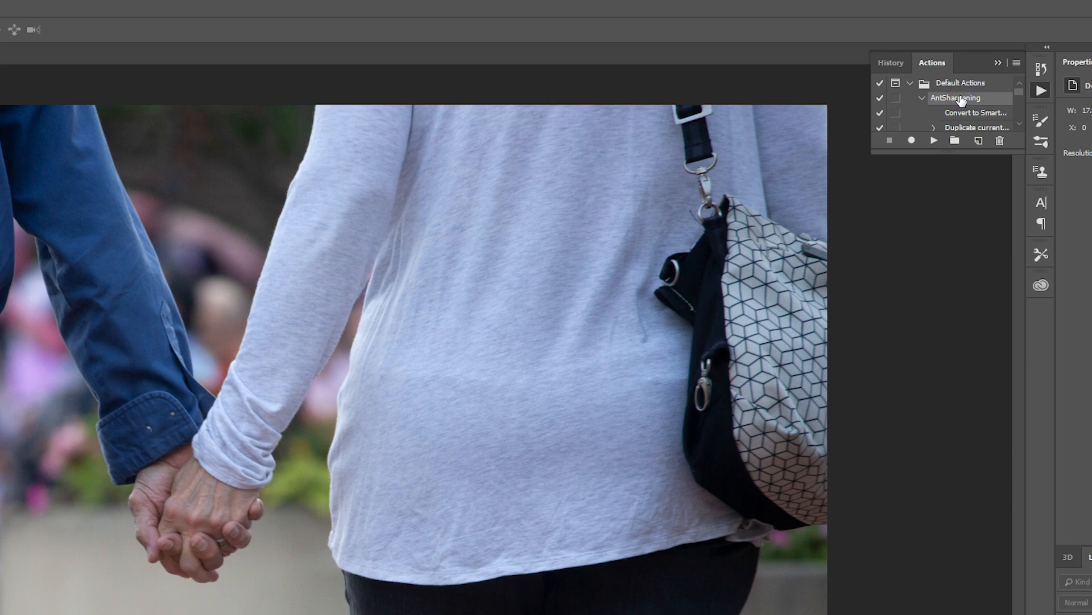
left_click(1018, 126)
left_click(1018, 125)
left_click(1018, 126)
mouse_move(1018, 94)
left_mouse_down()
mouse_move(1020, 106)
mouse_move(1021, 96)
left_mouse_up()
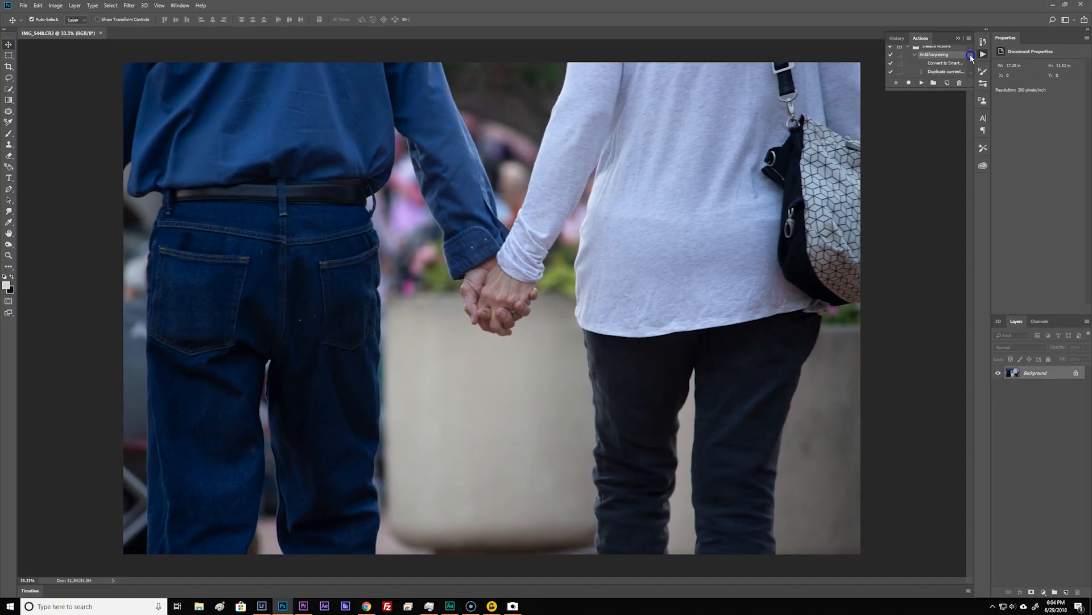
left_click_drag(970, 57, 971, 55)
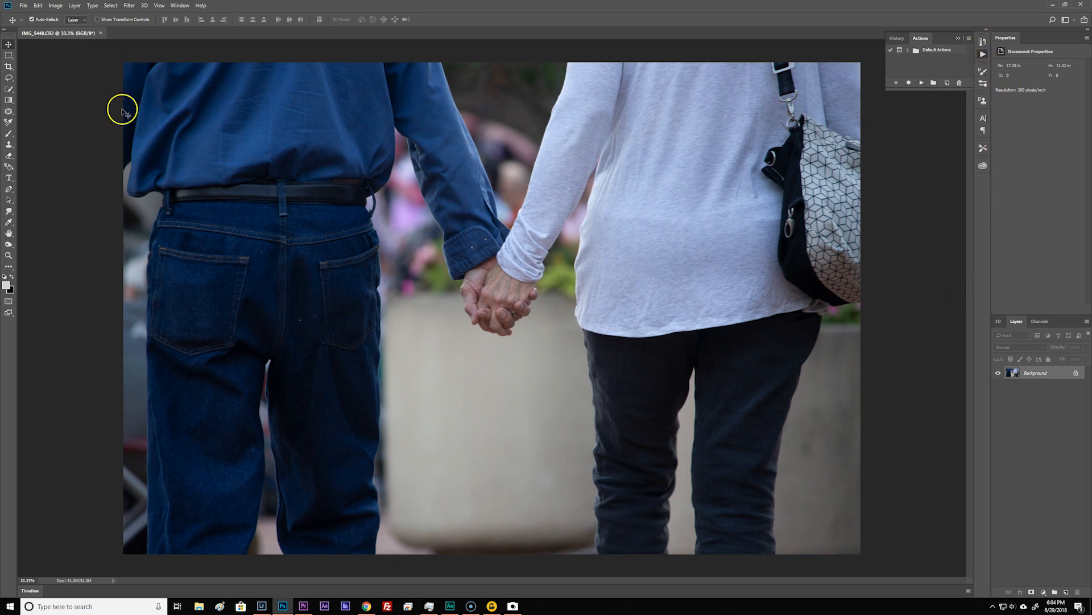
Make sure the Actions panel is shown, and start recording a new action named "demo-sharp" in the Default Actions set.
left_click(178, 5)
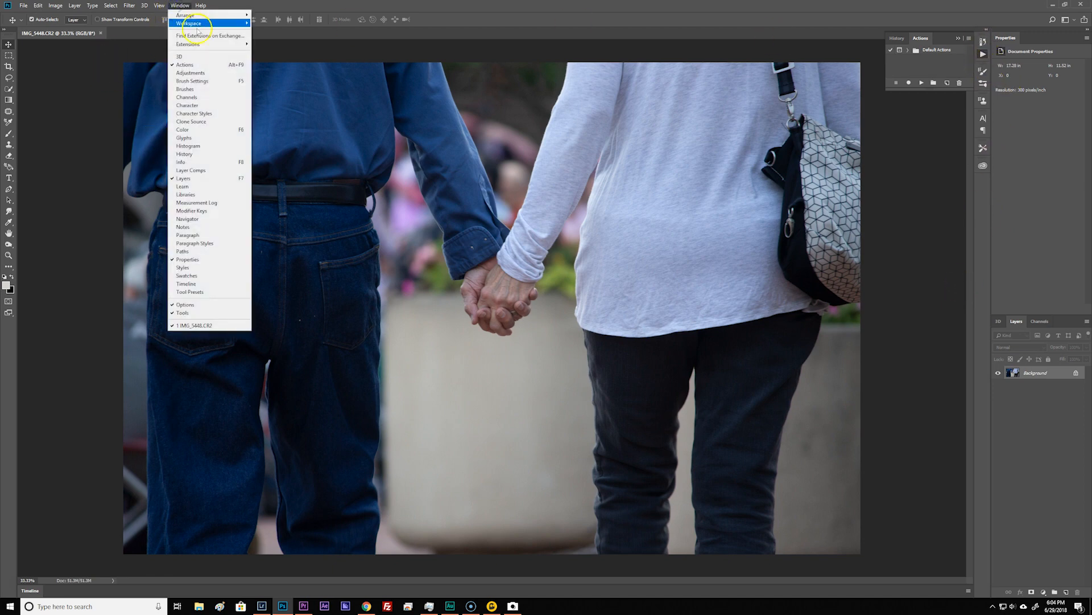
left_click(216, 66)
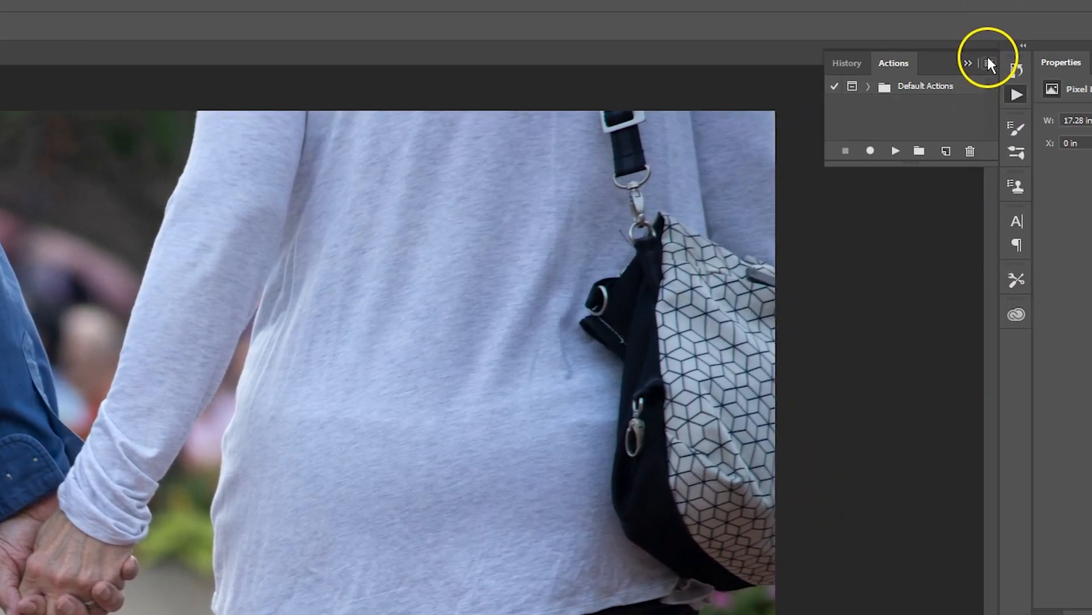
left_click(969, 39)
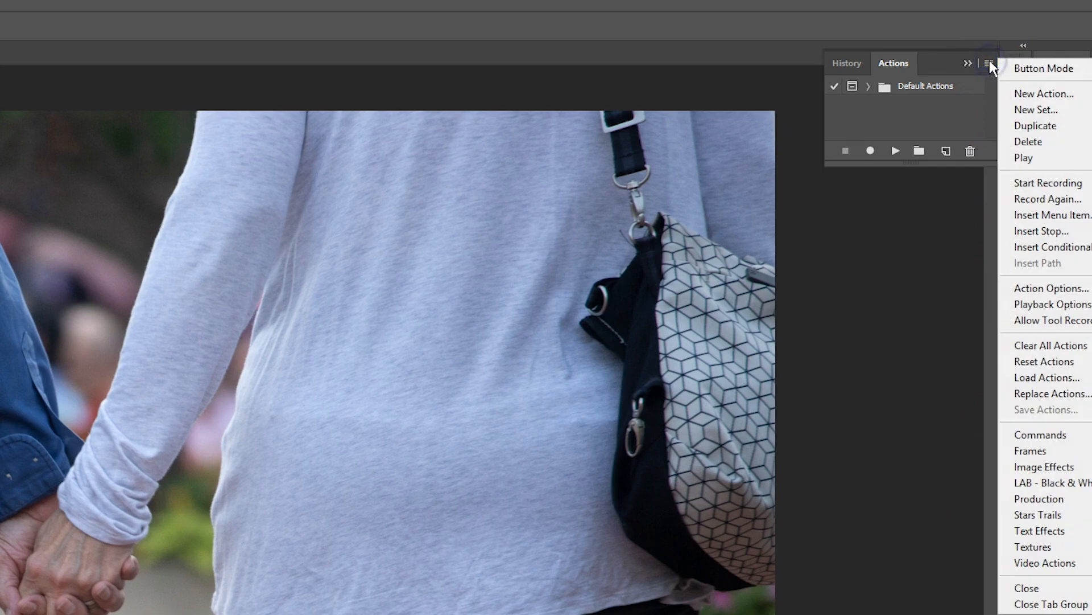
left_click(1010, 94)
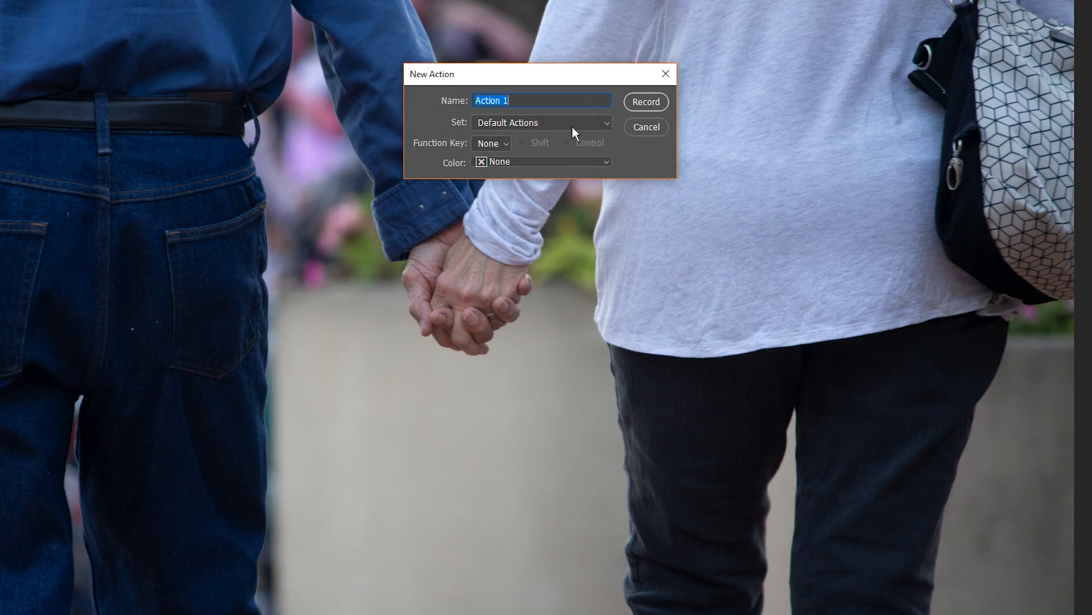
type("demo-sharp")
left_click(649, 100)
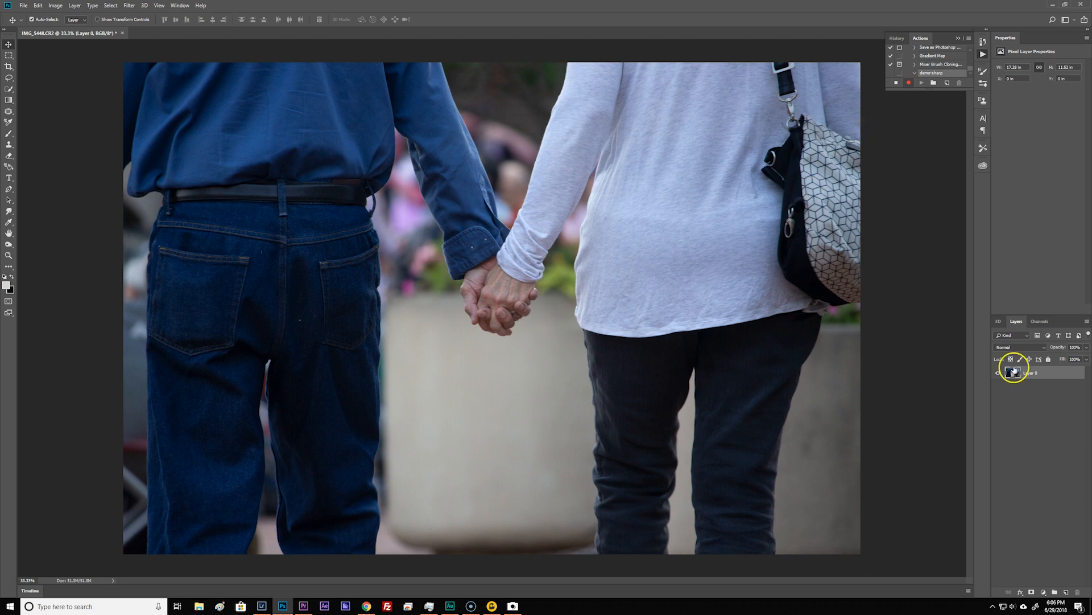
Duplicate Layer 0 within the same document, keeping the suggested name.
left_click(1039, 376)
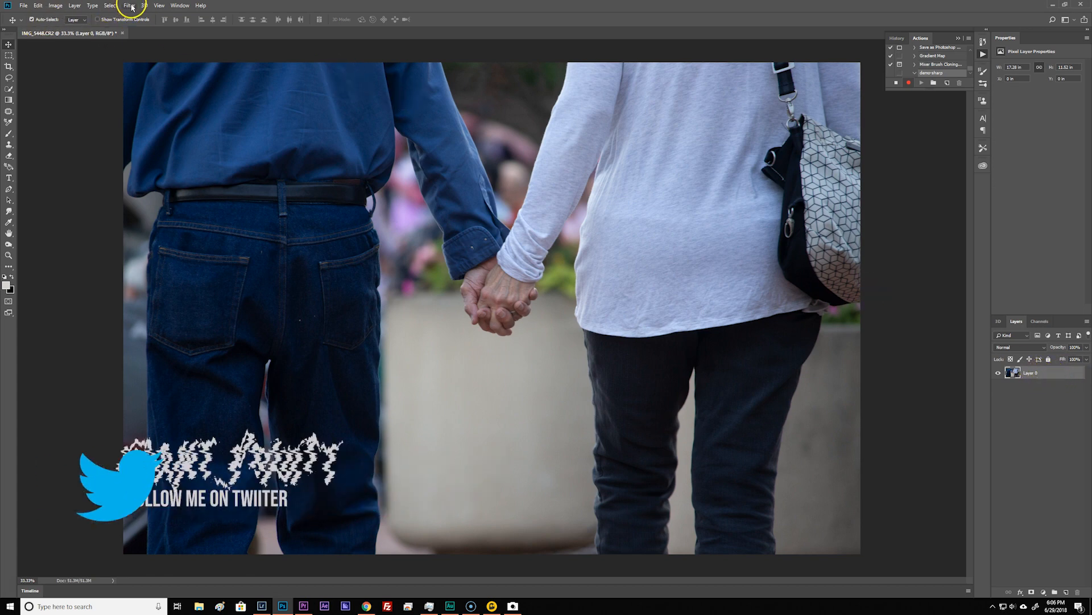
left_click(75, 5)
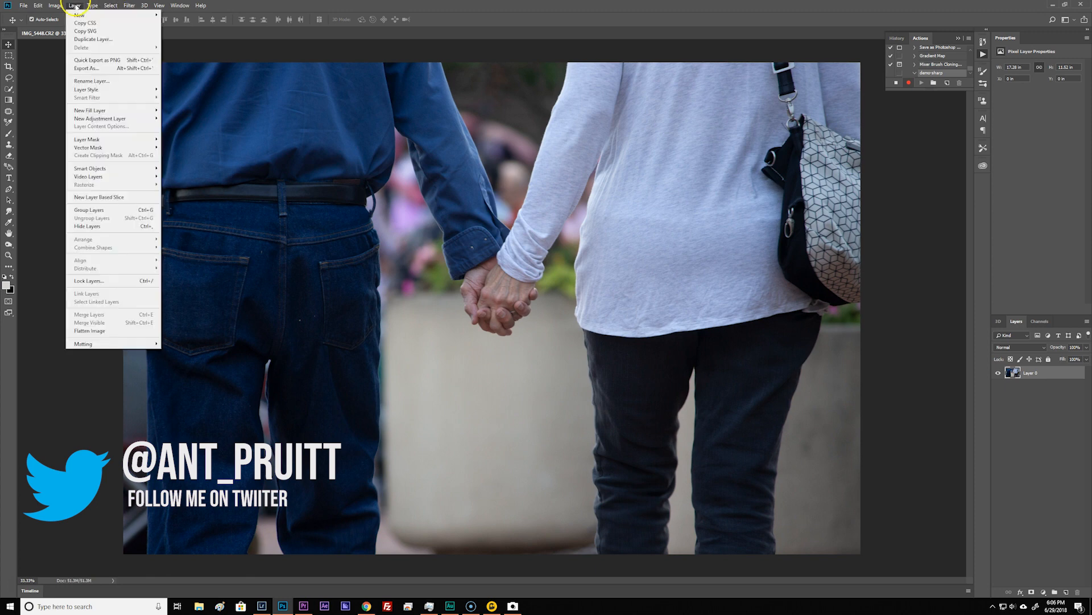
left_click(118, 40)
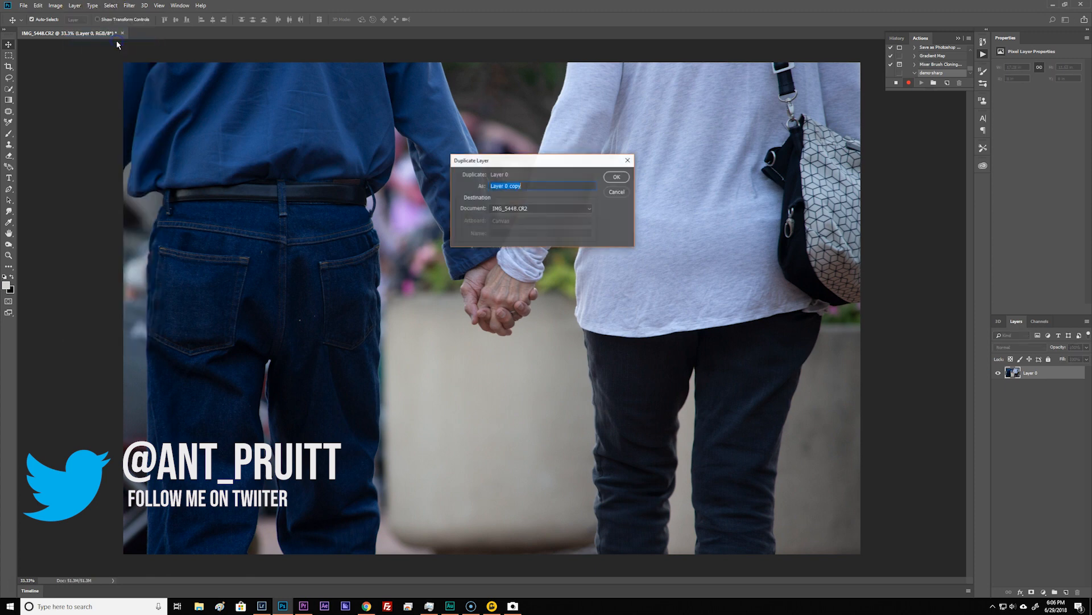
left_click(612, 178)
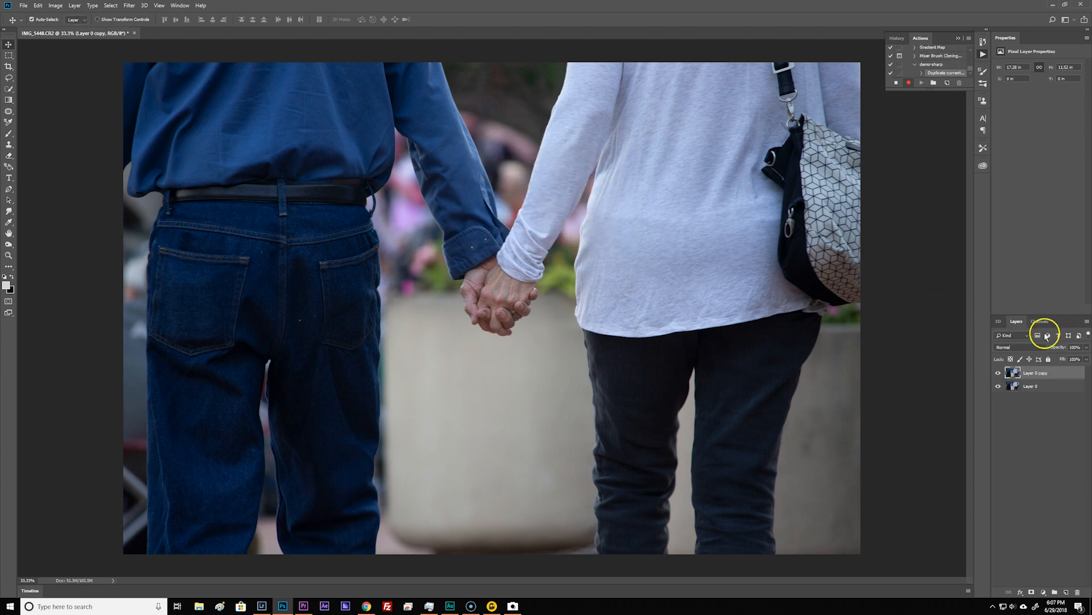
Reselect the original Layer 0 and duplicate it a second time, keeping the suggested name.
left_click(1033, 385)
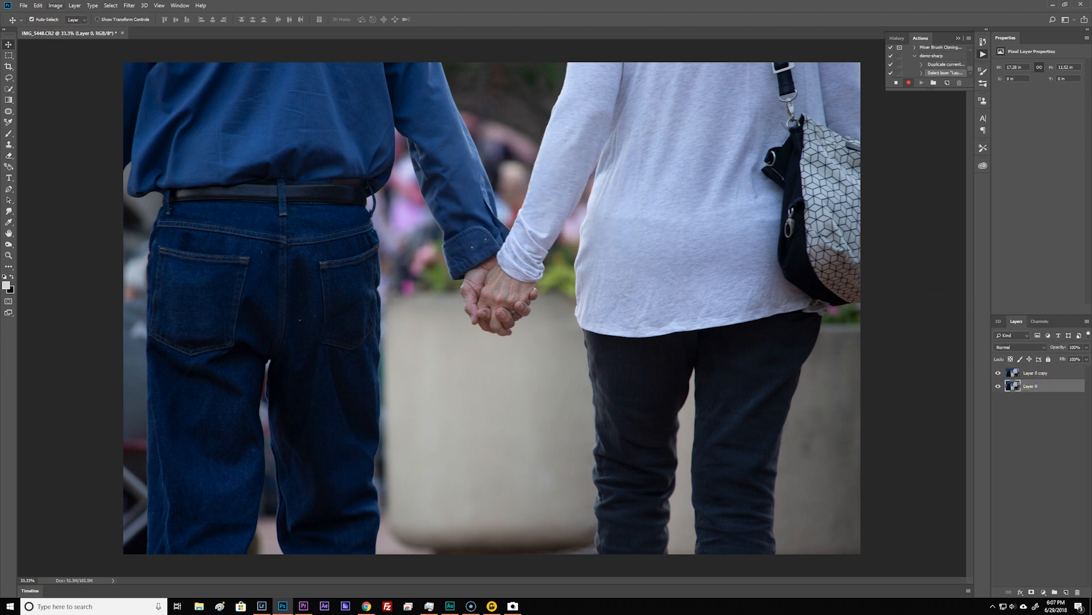
left_click(75, 7)
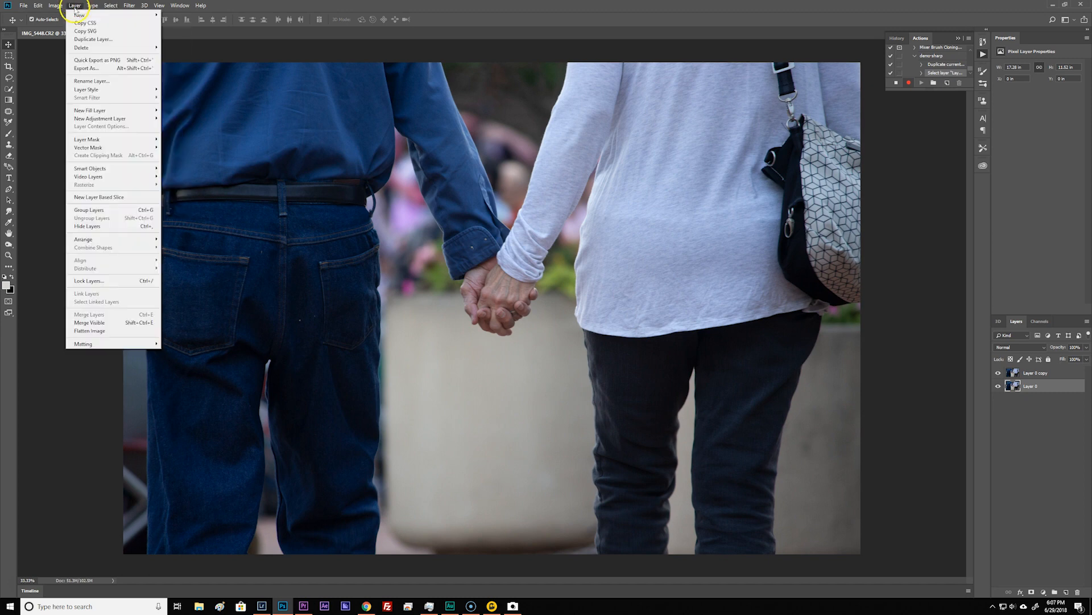
left_click(80, 41)
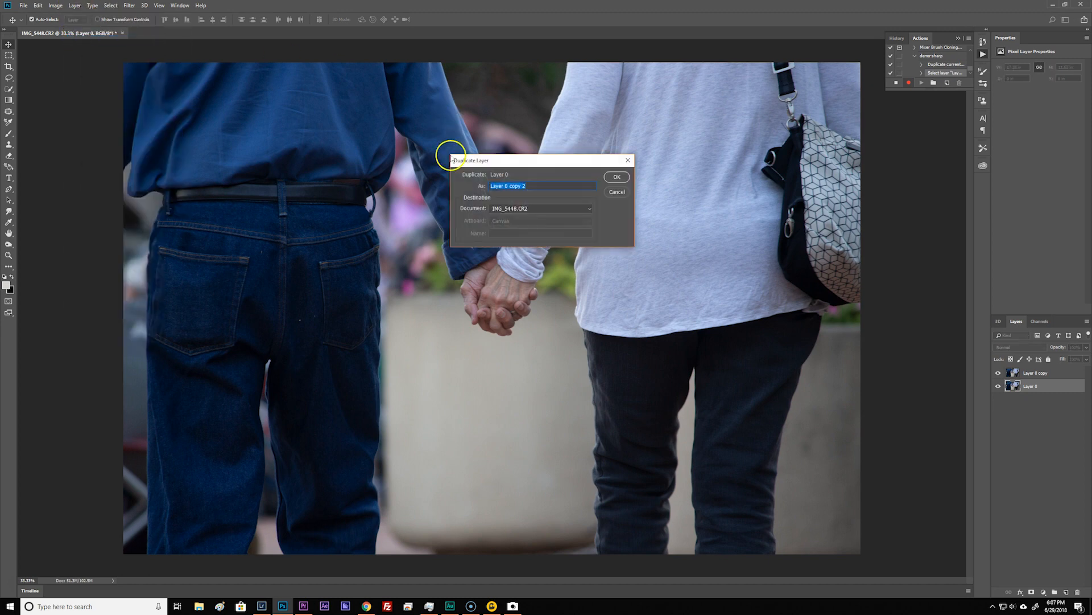
left_click(612, 177)
Group the two duplicate layers, Layer 0 copy and Layer 0 copy 2, above the original Layer 0.
left_click(1035, 386)
left_click(1035, 374, "shift")
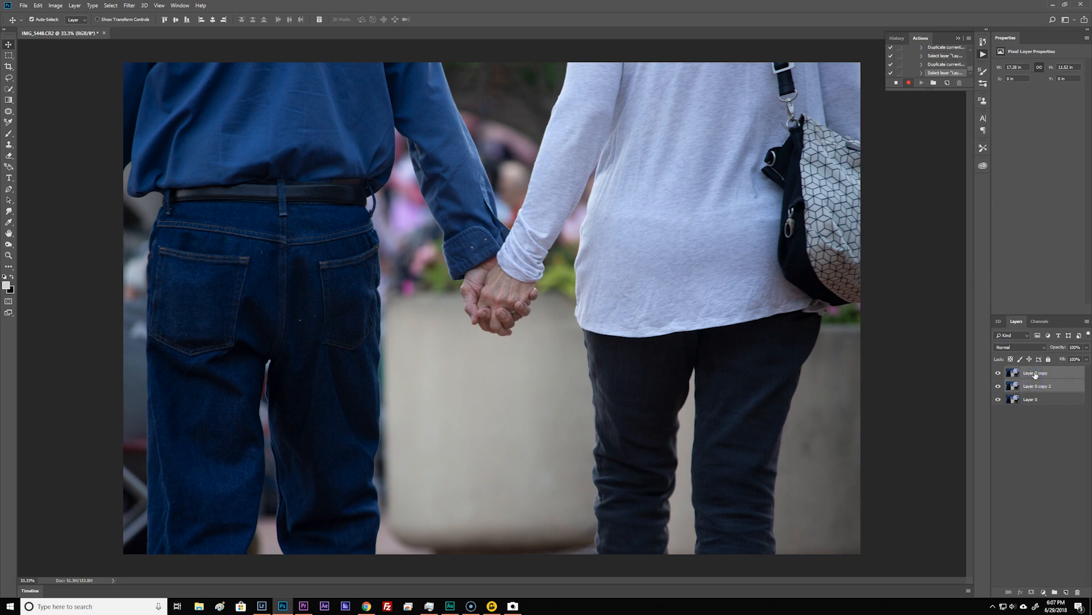
left_click_drag(1035, 373, 1031, 379)
left_click(73, 6)
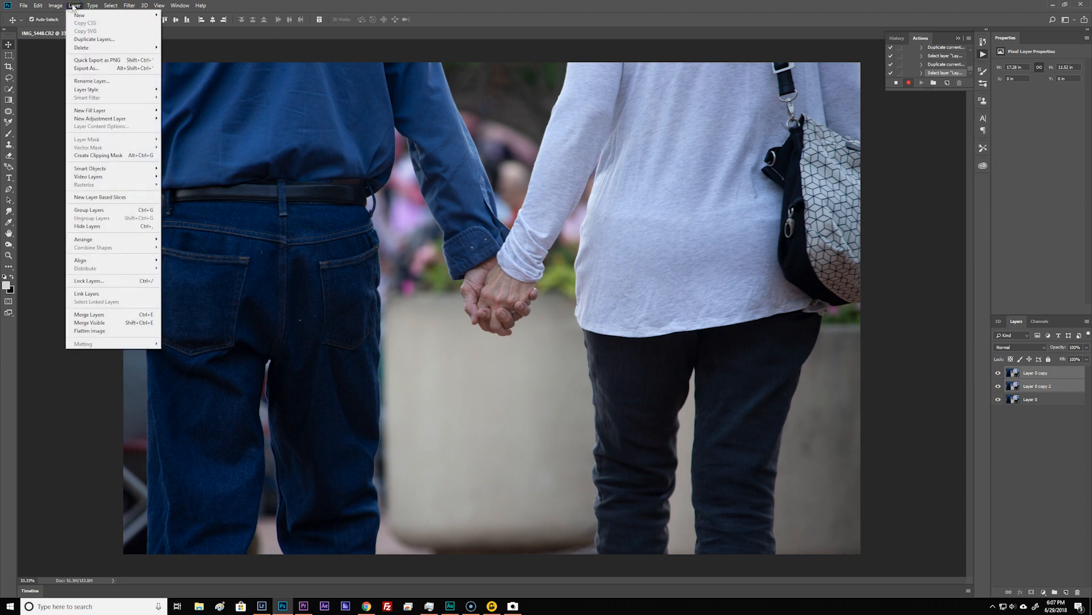
left_click(125, 210)
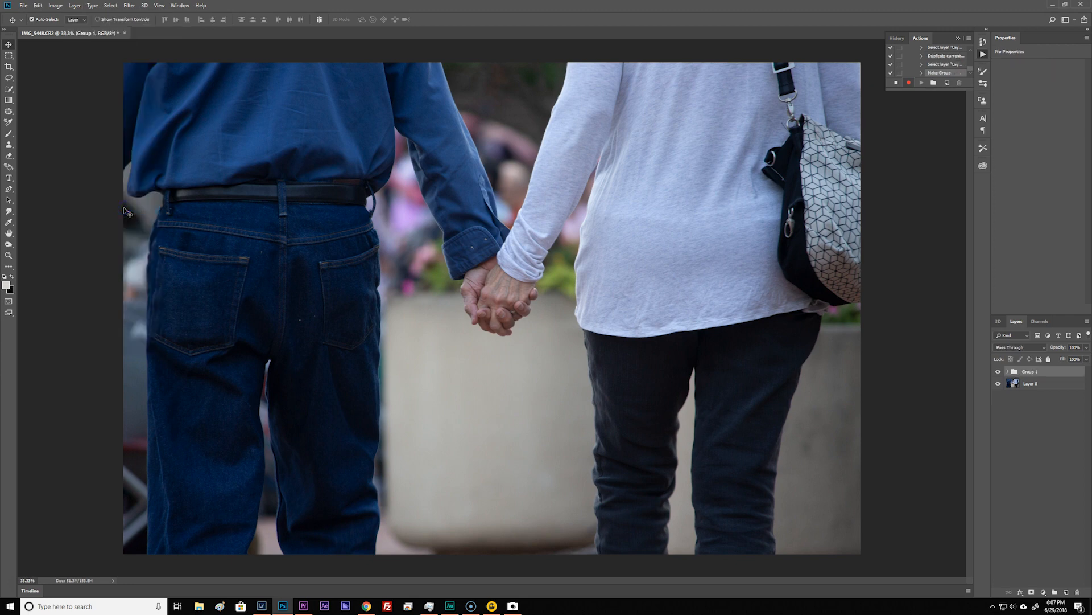
Expand the new layer group and convert Layer 0 copy 2 inside it to a smart object.
left_click(1007, 371)
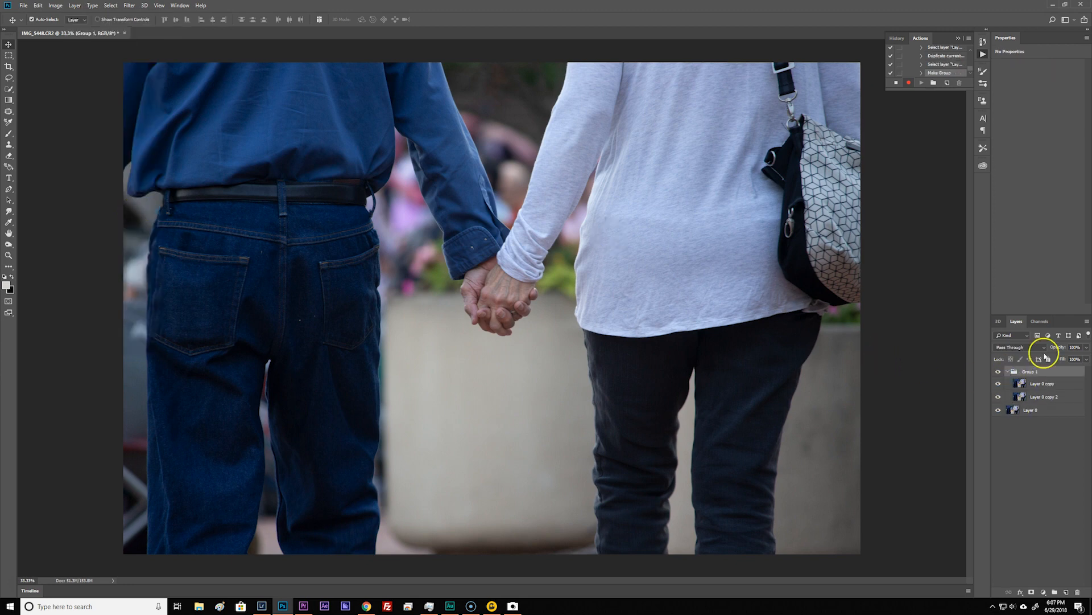
left_click(1051, 399)
right_click(1051, 399)
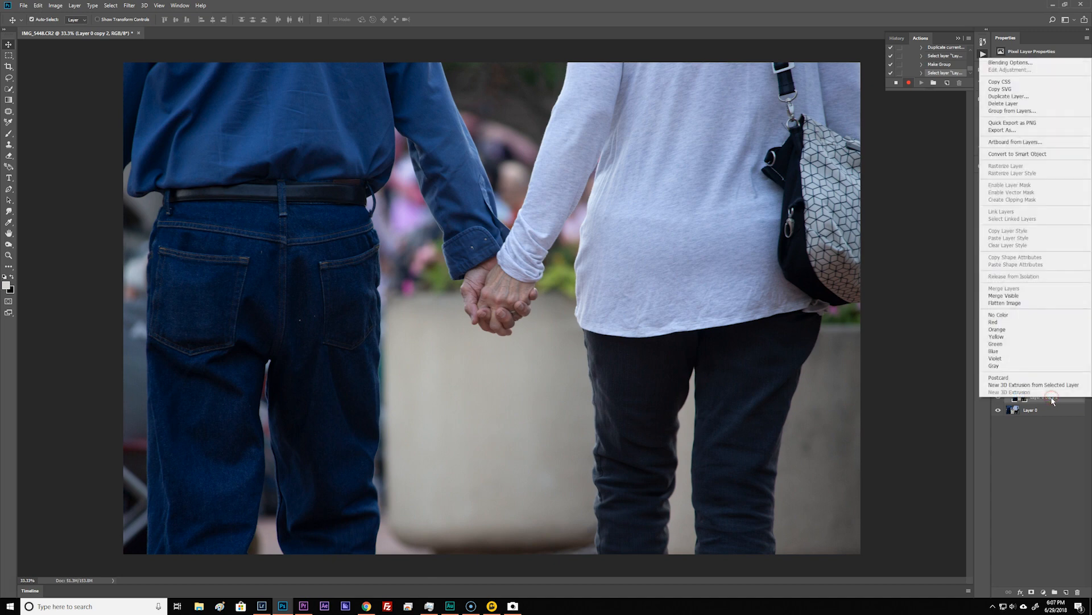
left_click(1057, 405)
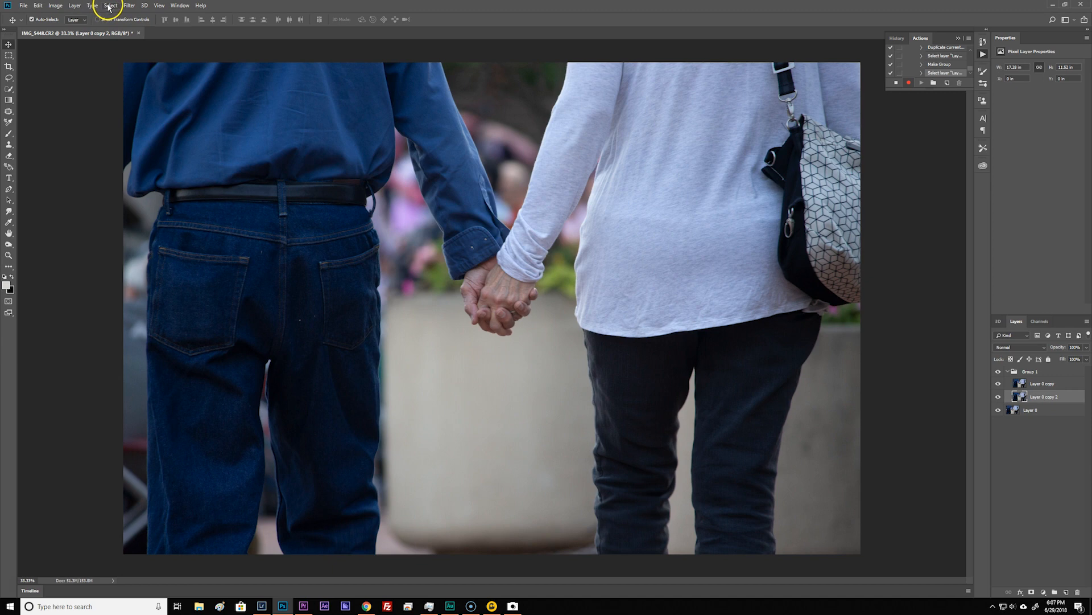
left_click(73, 6)
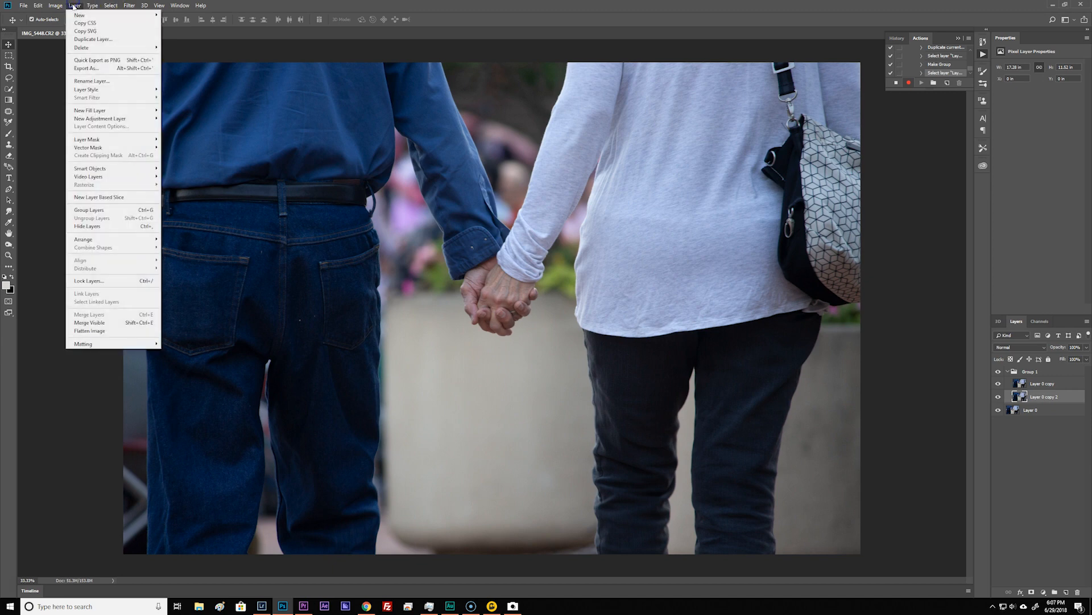
mouse_move(114, 169)
left_click(182, 171)
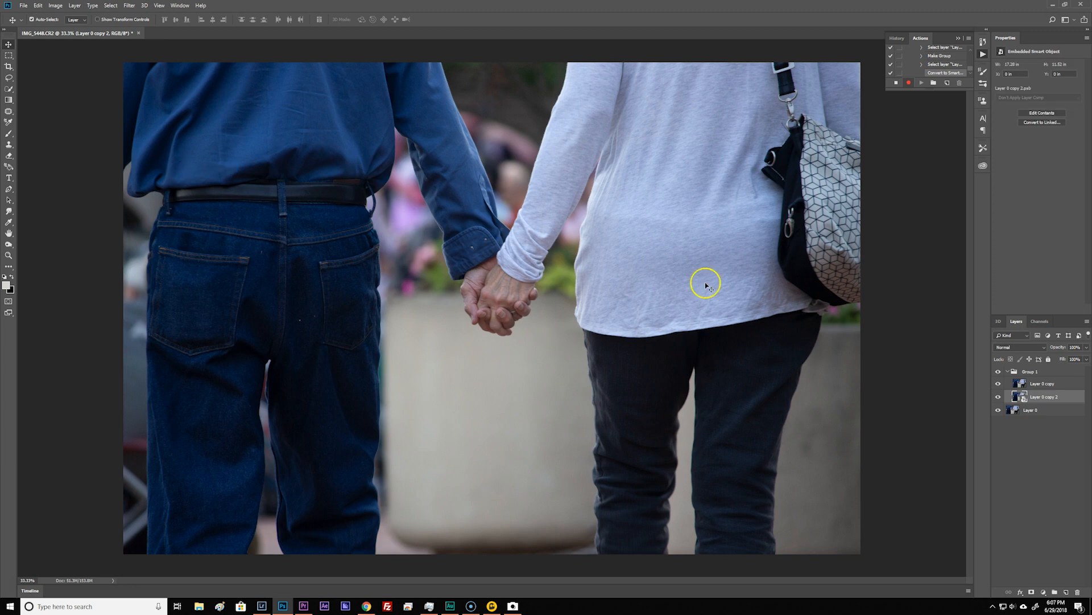
Convert Layer 0 copy, the upper layer in the group, to a smart object.
left_click(1049, 383)
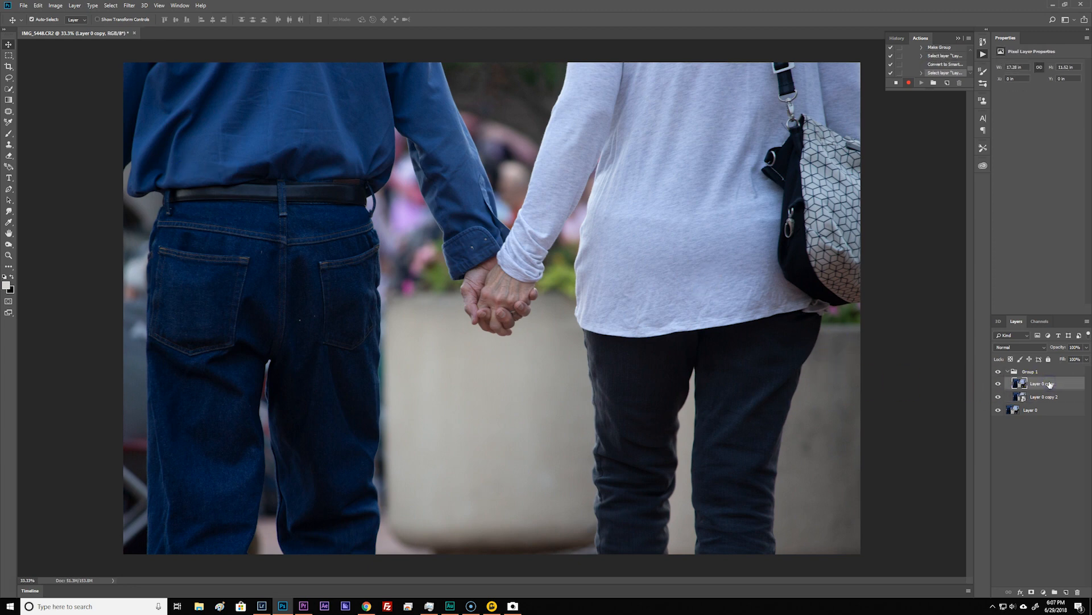
left_click(75, 6)
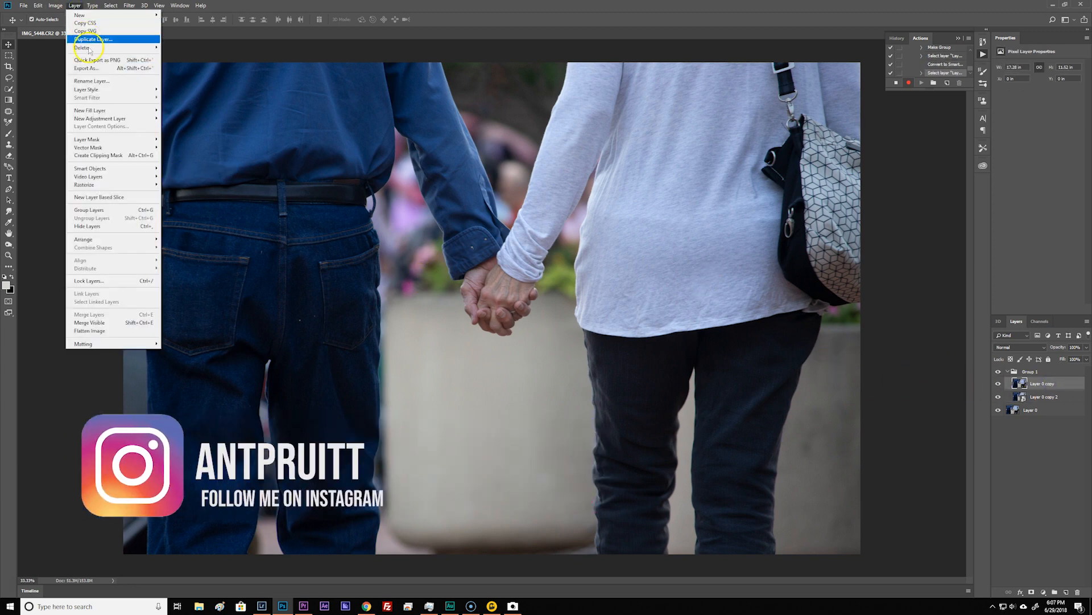
mouse_move(109, 170)
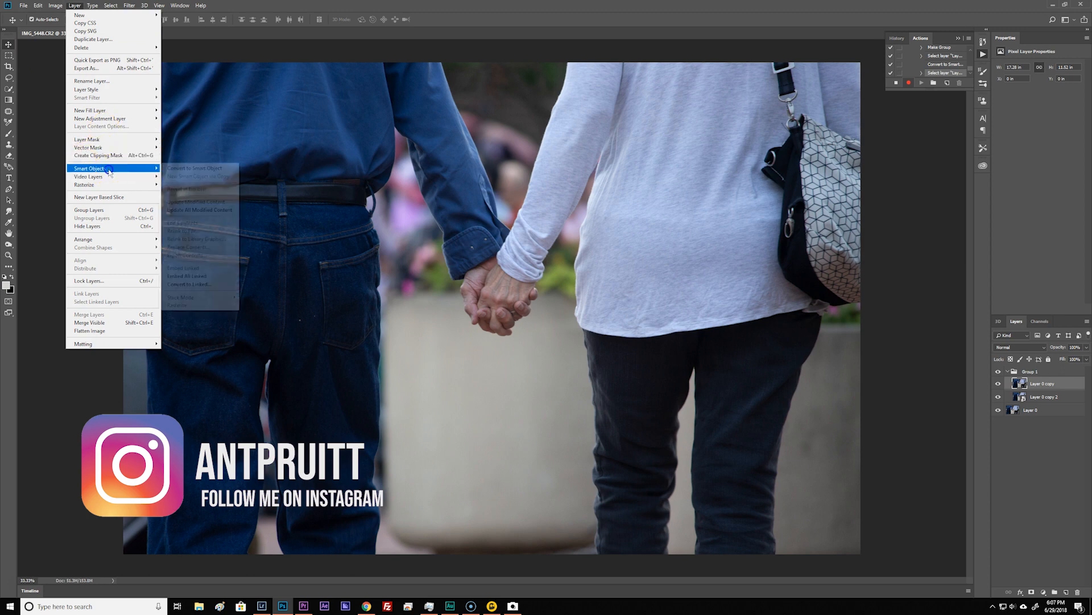
left_click(192, 169)
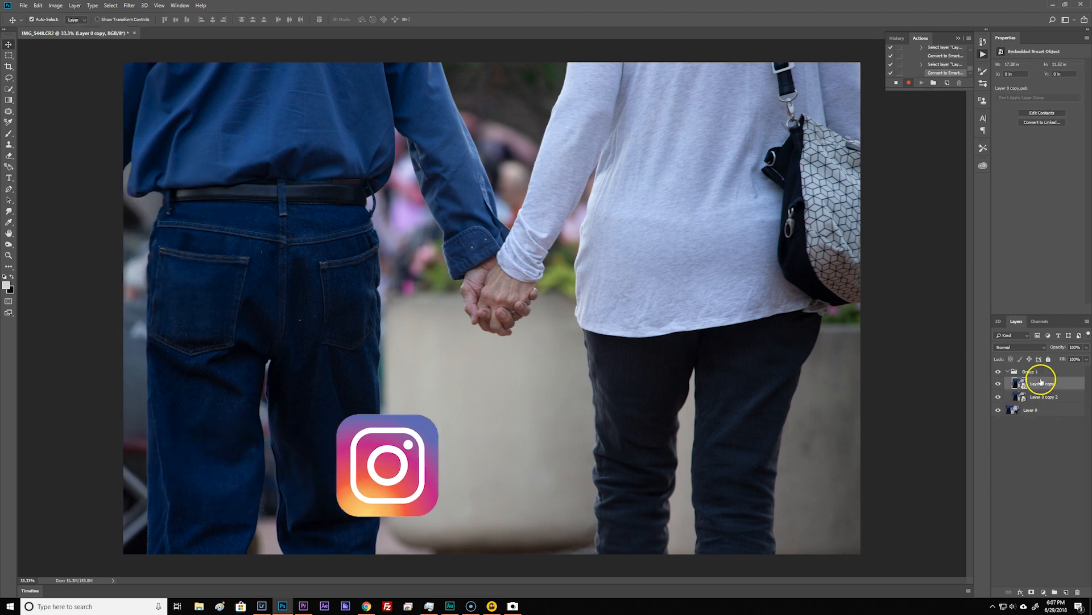
Apply a Gaussian Blur with a radius of 5.2 pixels to Layer 0 copy 2.
left_click(1042, 397)
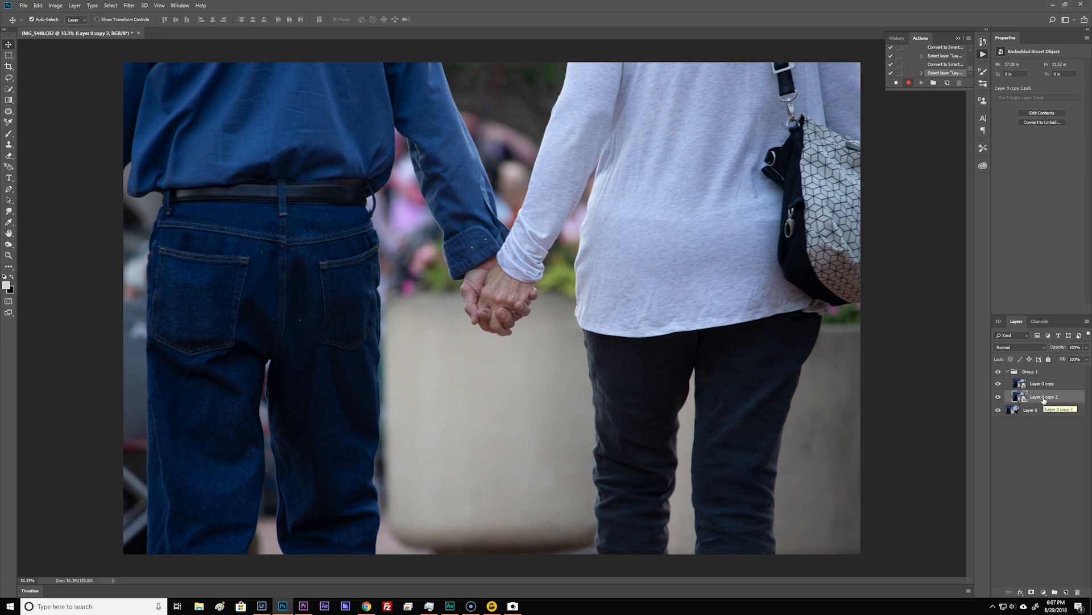
left_click(136, 7)
left_click(141, 102)
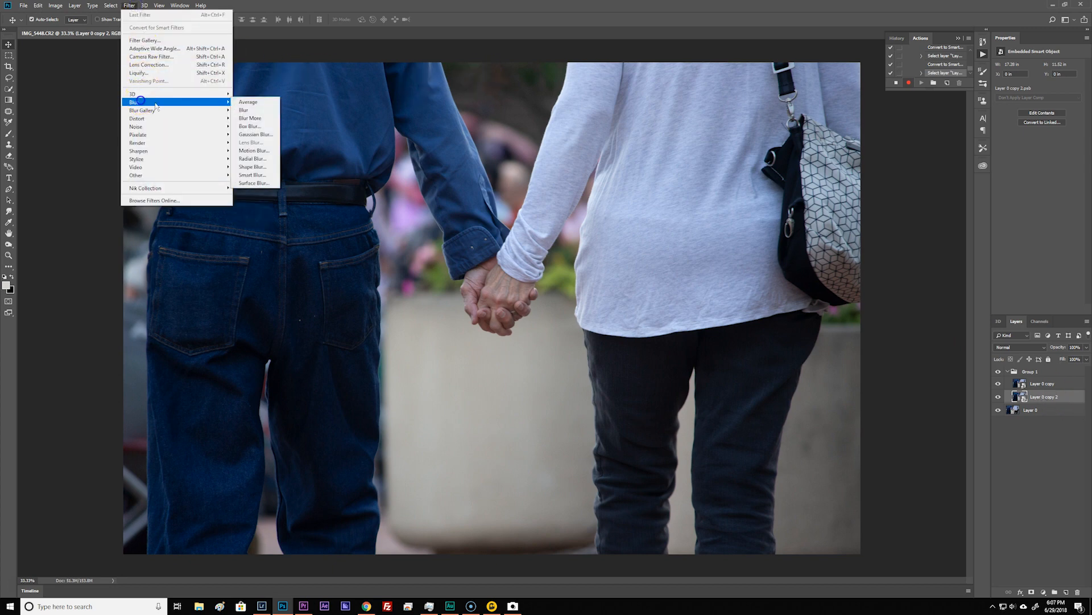
left_click(262, 134)
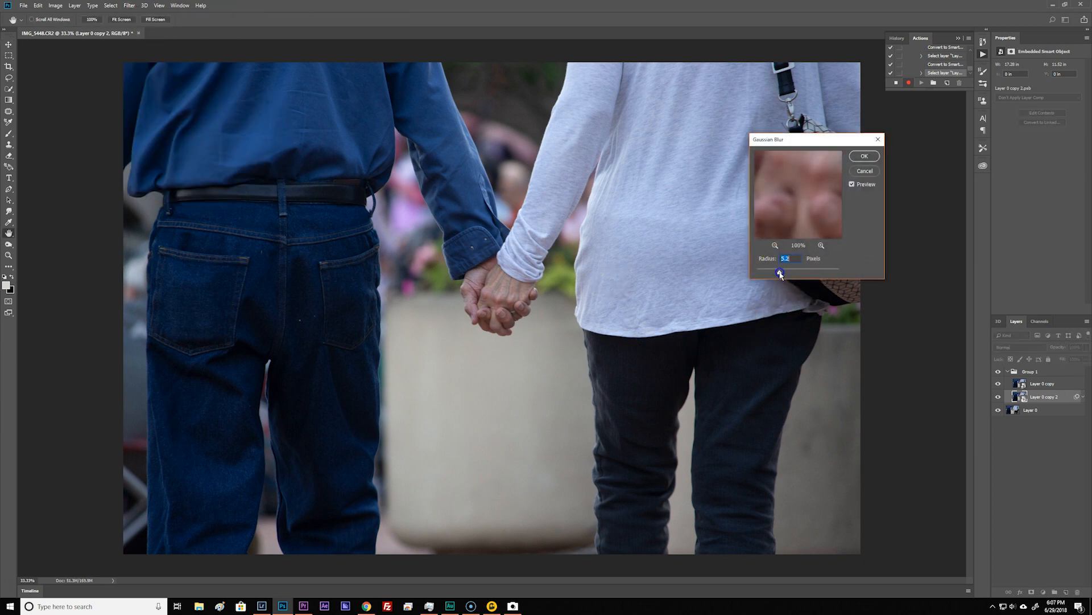
left_click(864, 156)
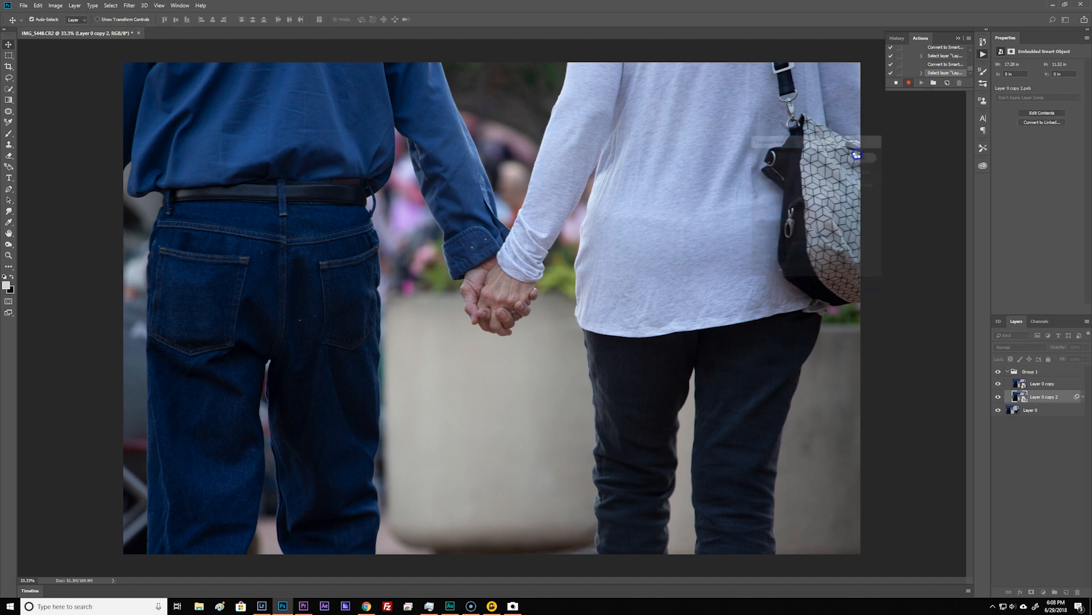
Apply a High Pass filter with a radius of 5.8 pixels to Layer 0 copy.
left_click(1042, 384)
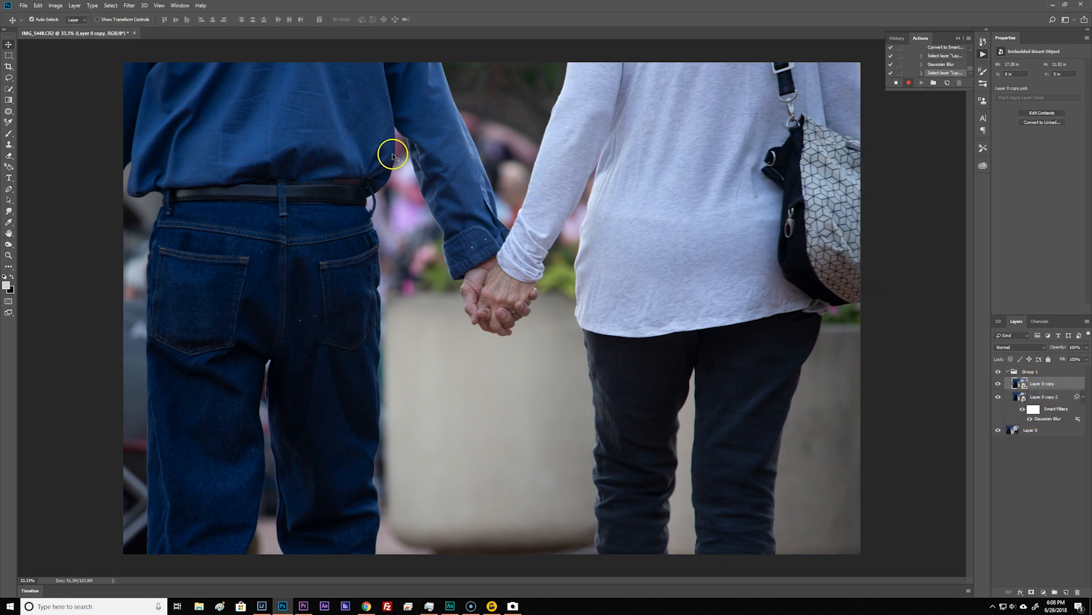
left_click(131, 6)
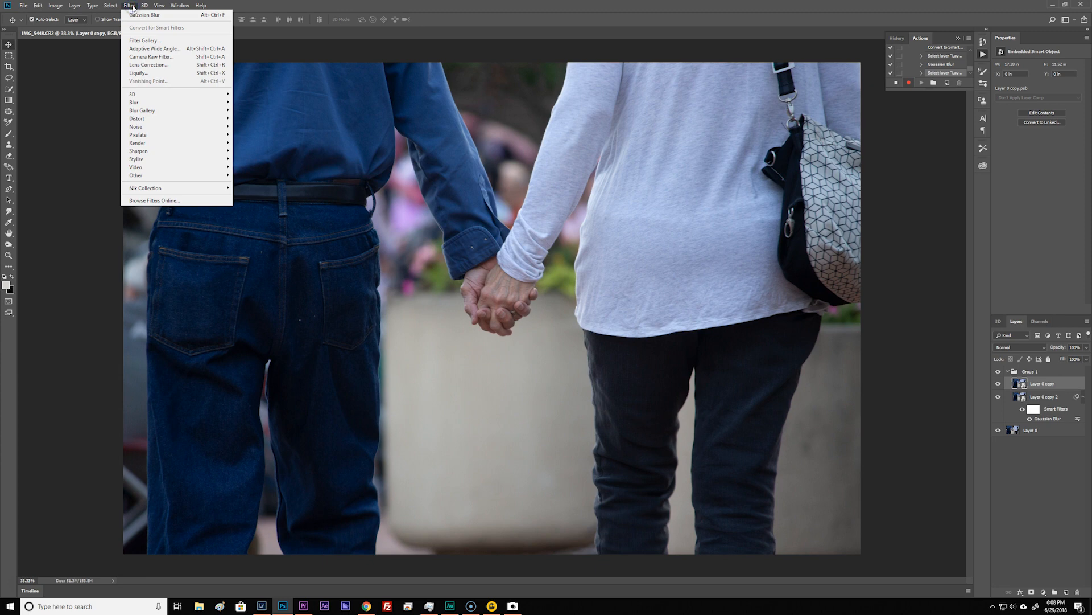
left_click(220, 177)
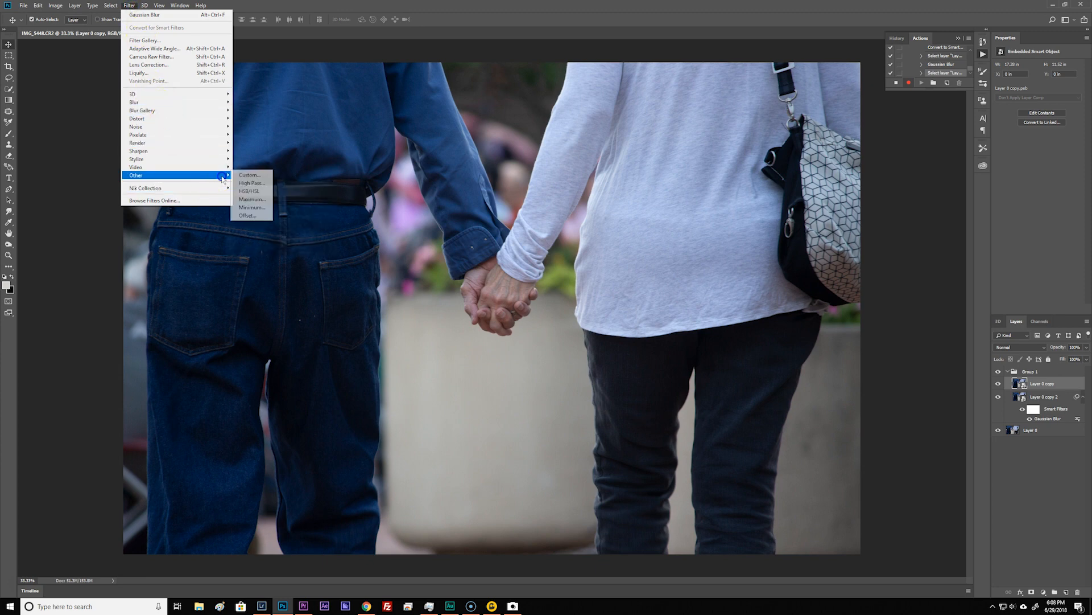
left_click(259, 183)
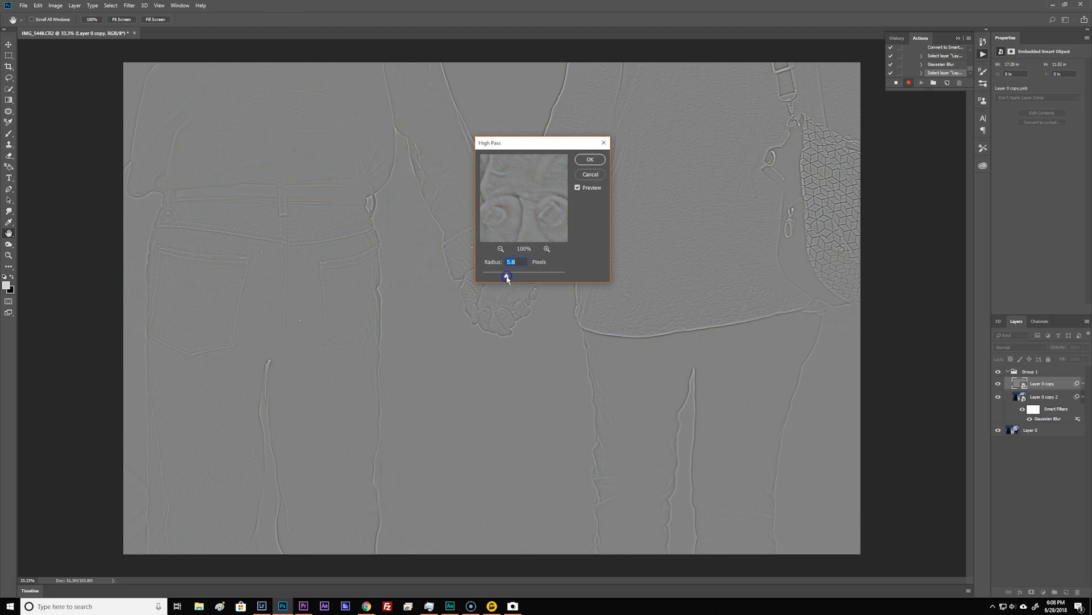
left_click(589, 163)
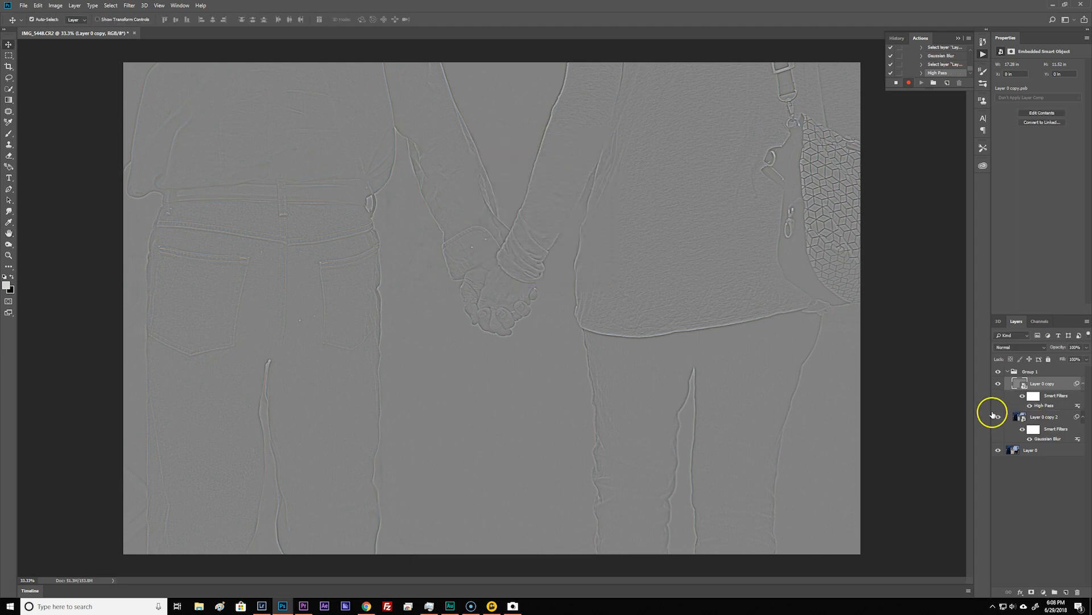
Set the blend mode of Layer 0 copy to Linear Light and stop recording the action.
left_click(1039, 347)
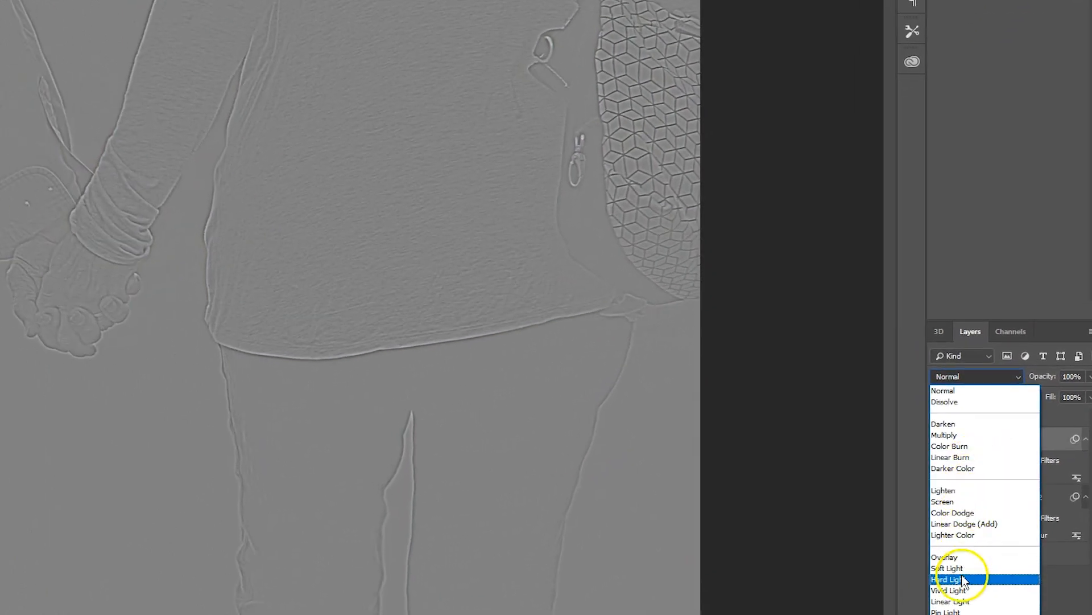
left_click(962, 602)
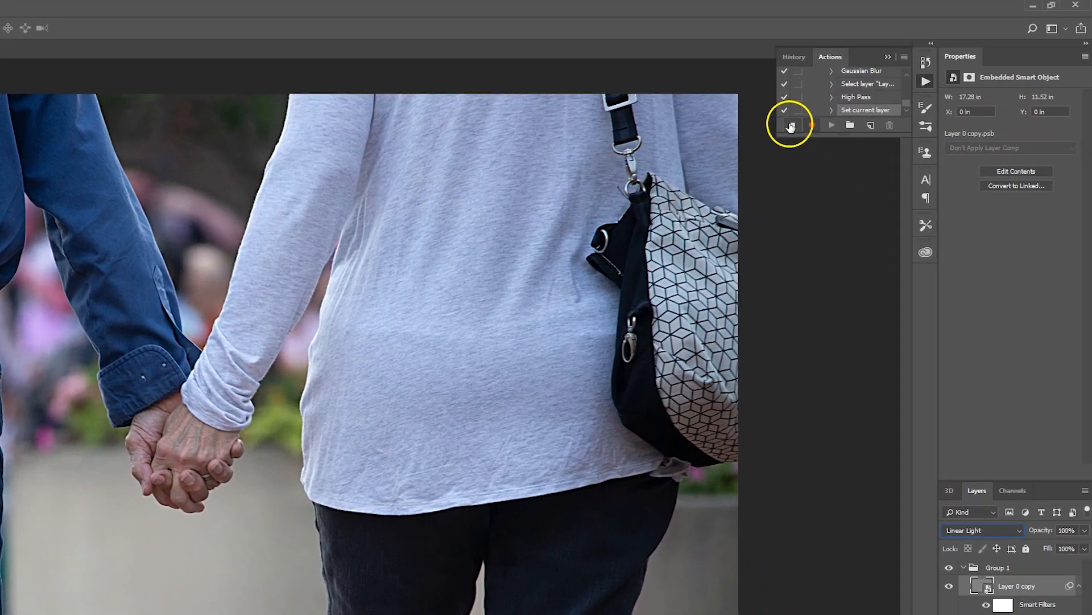
left_click(793, 126)
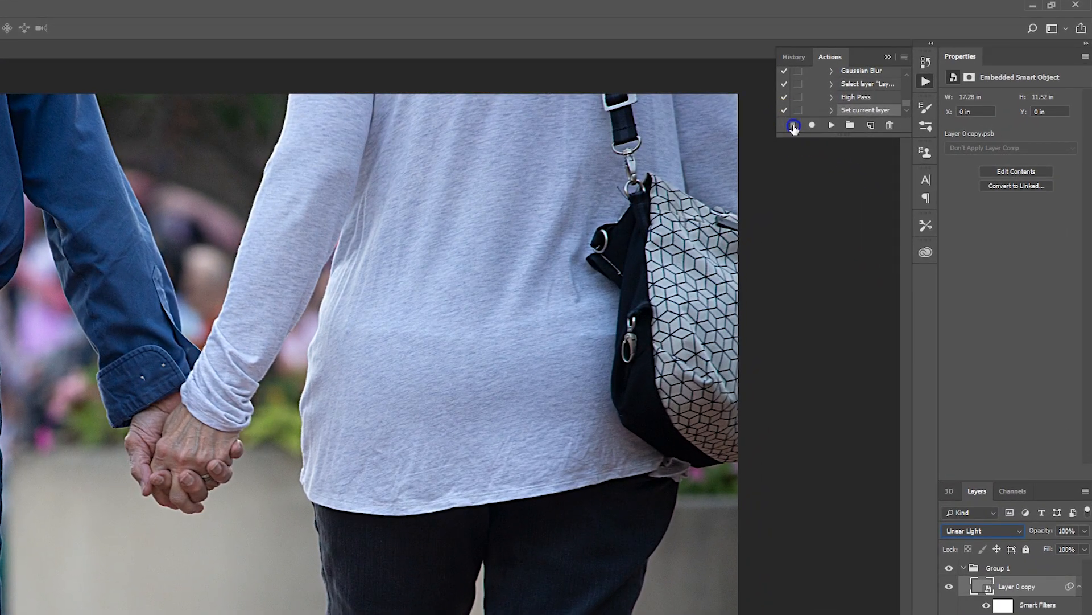
Expand the demo-sharp action and review its recorded commands from start to end.
left_click_drag(907, 103, 930, 103)
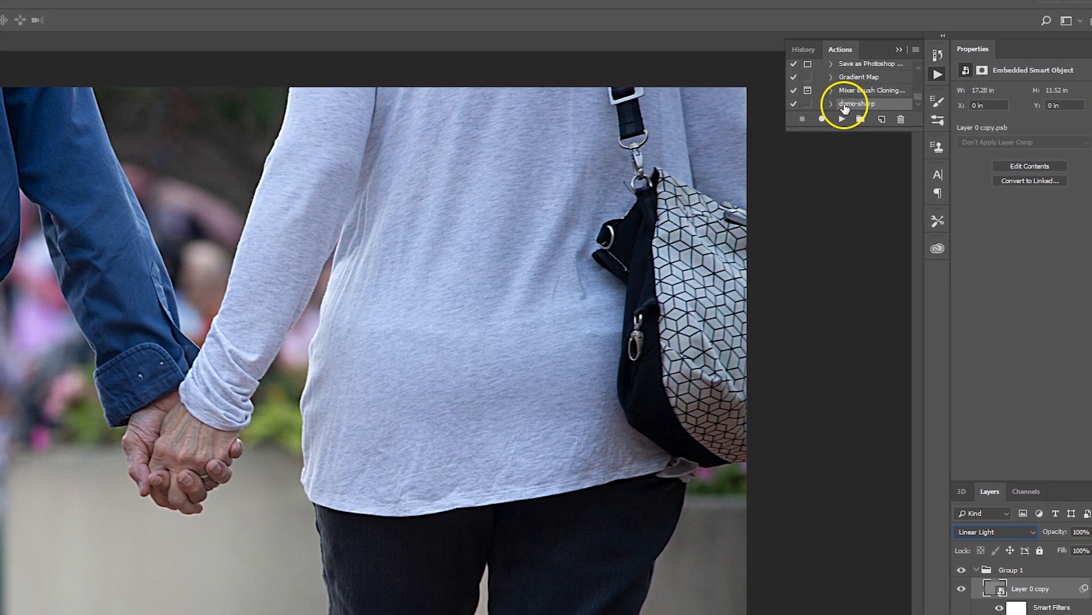
left_click(831, 106)
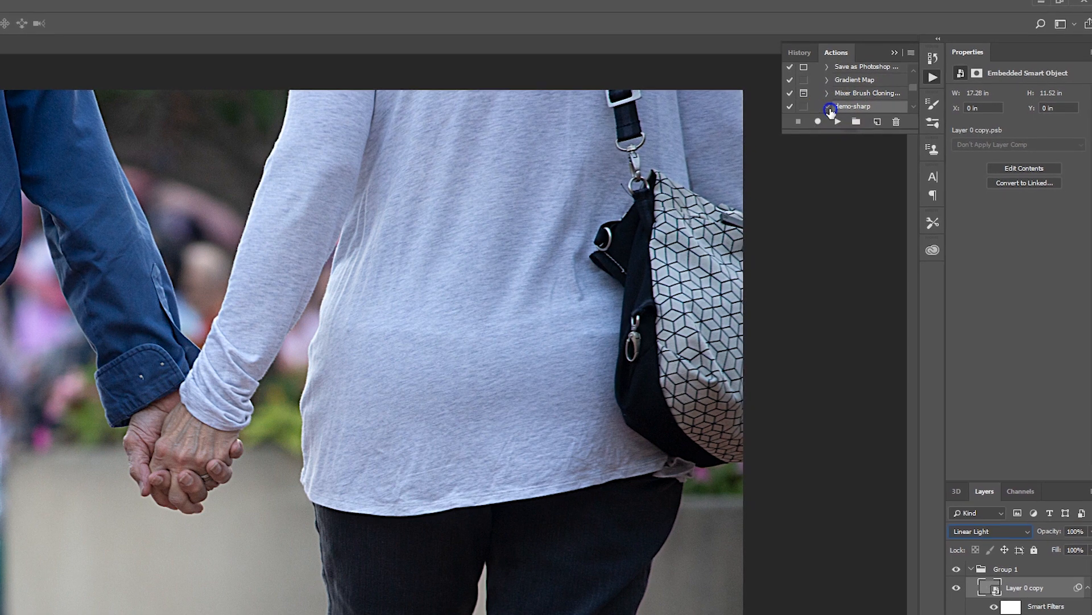
left_click(913, 108)
left_click(913, 108)
left_click(911, 109)
left_click(911, 109)
left_click(909, 109)
left_click(909, 109)
left_click(909, 110)
left_click(907, 74)
left_click(907, 74)
left_click(907, 74)
left_click(907, 74)
left_click(906, 75)
left_click(907, 73)
left_click(907, 74)
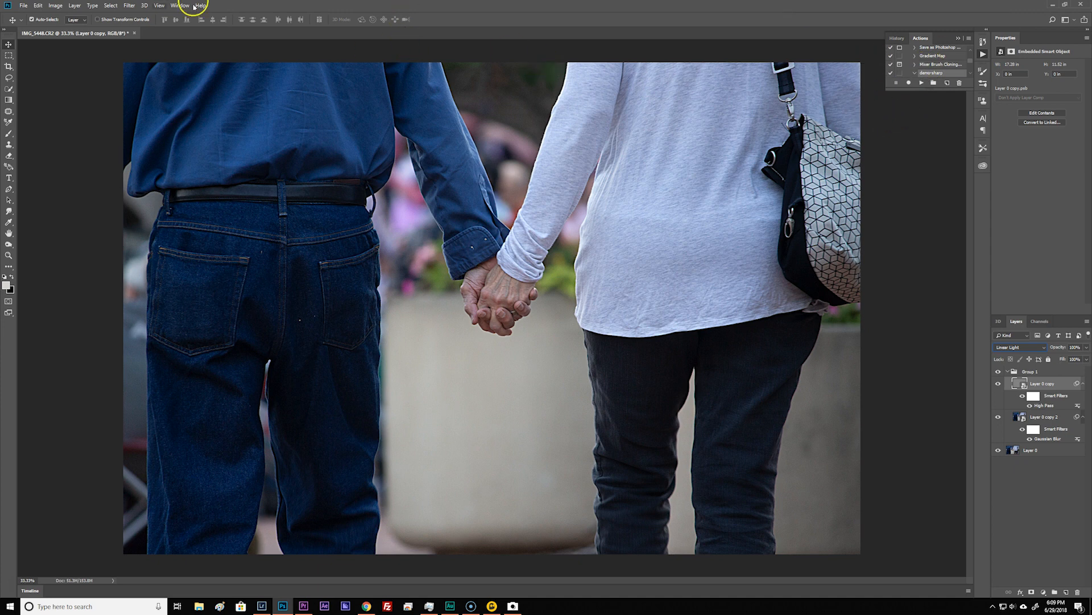
Open the photo IMG_5193 from the June2018 folder and unlock its Background layer.
left_click(24, 6)
left_click(24, 6)
left_click(23, 6)
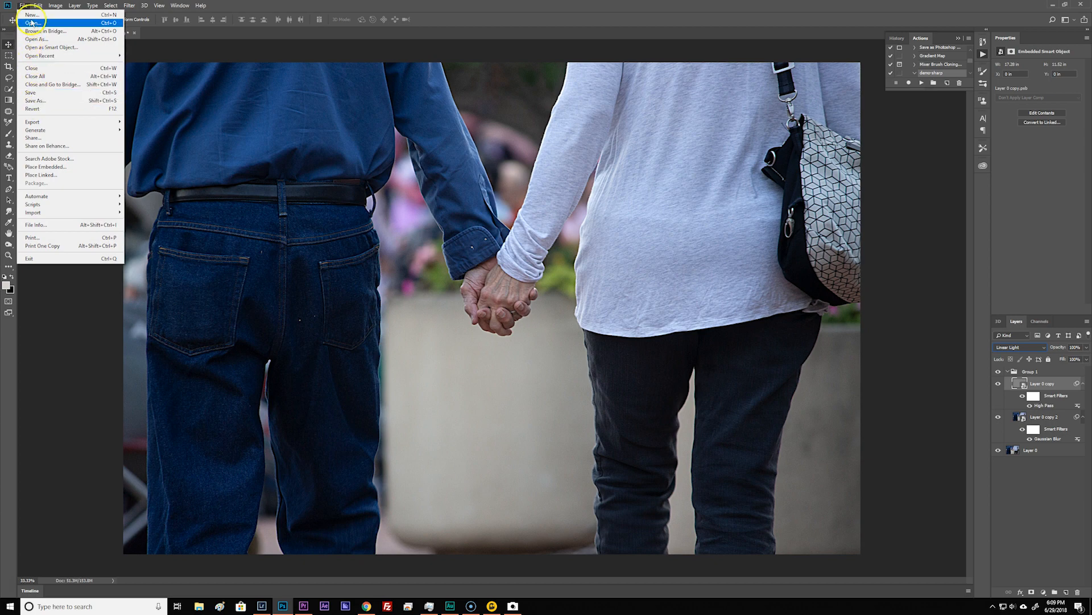
key("Escape")
left_click(328, 210)
scroll(320, 197, "down", 4)
scroll(319, 197, "down", 10)
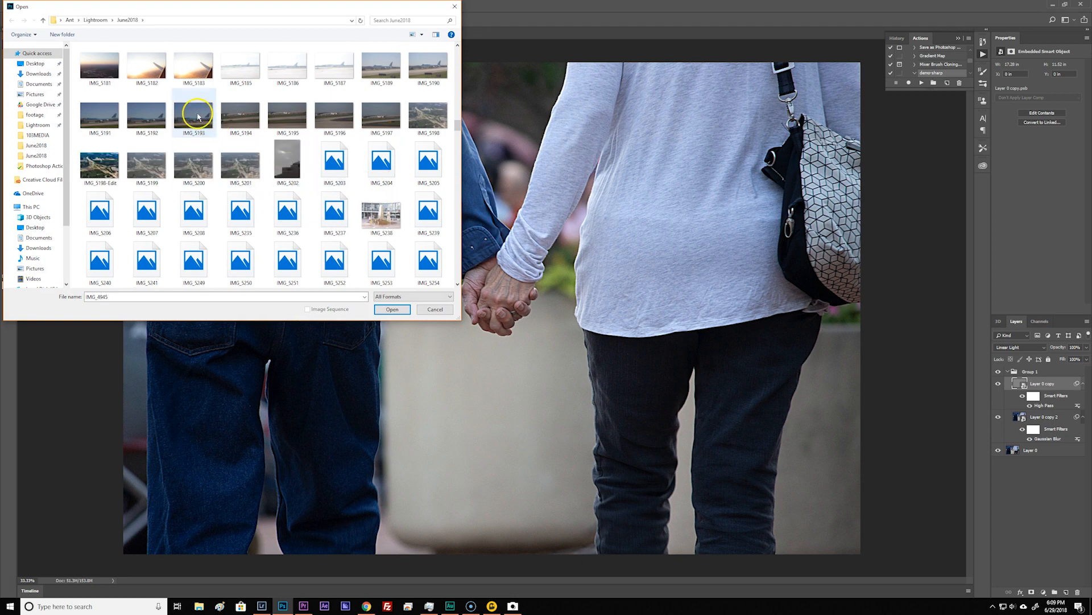
left_click(199, 115)
double_click(200, 117)
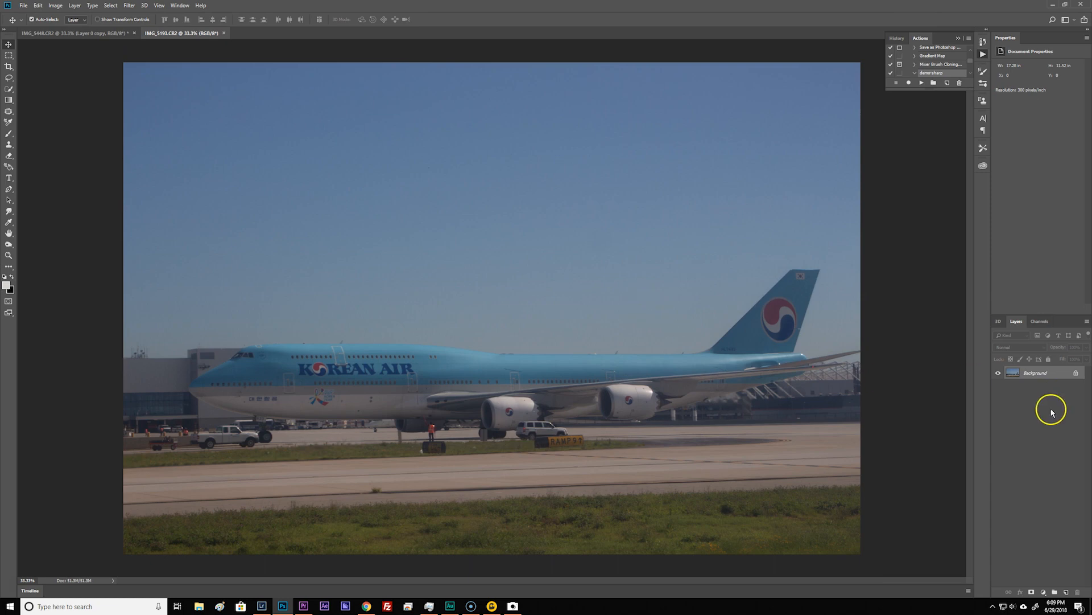
left_click(1074, 373)
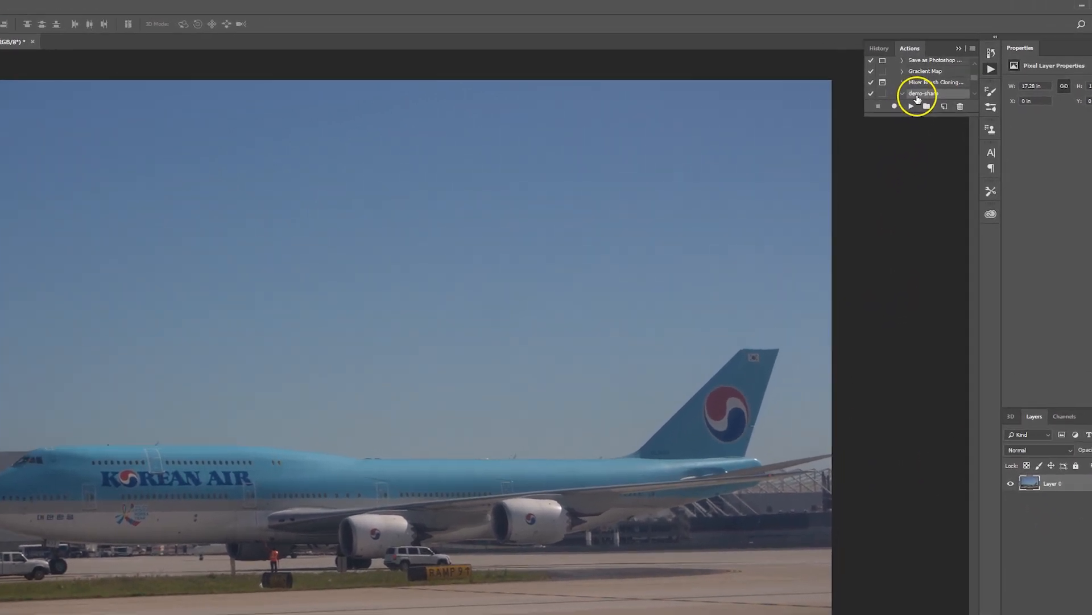
Run the demo-sharp action on the airplane photo and toggle Group 1's visibility to compare the sharpening.
left_click(930, 74)
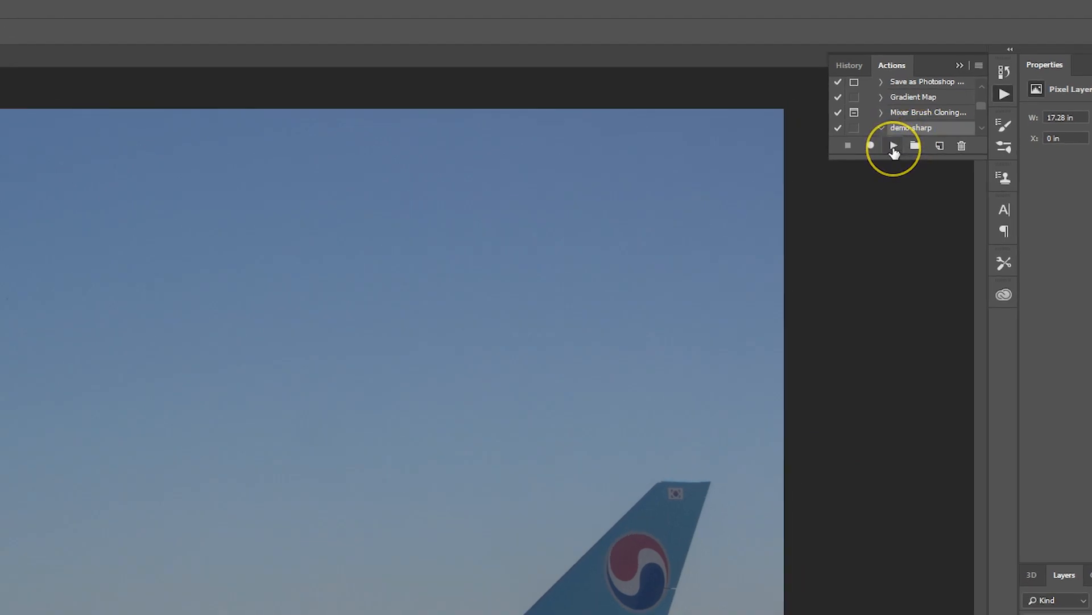
left_click(893, 146)
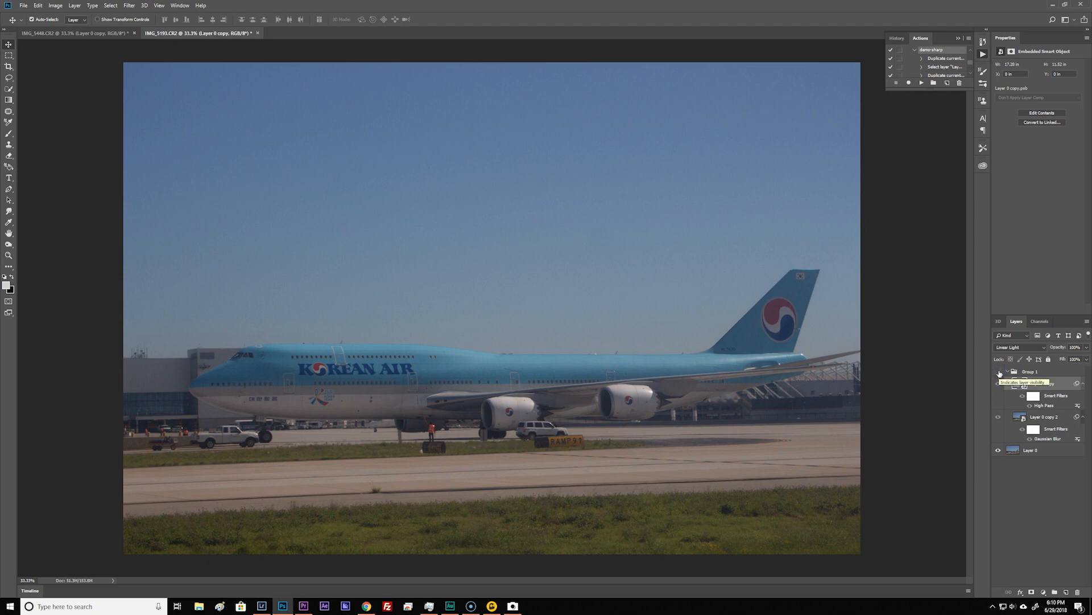
left_click(999, 372)
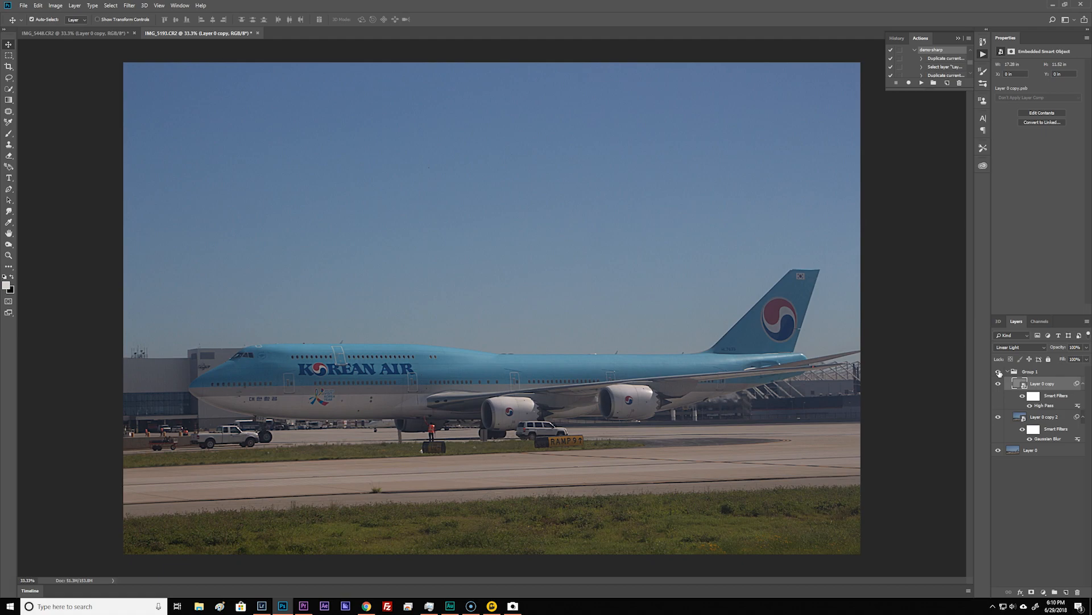